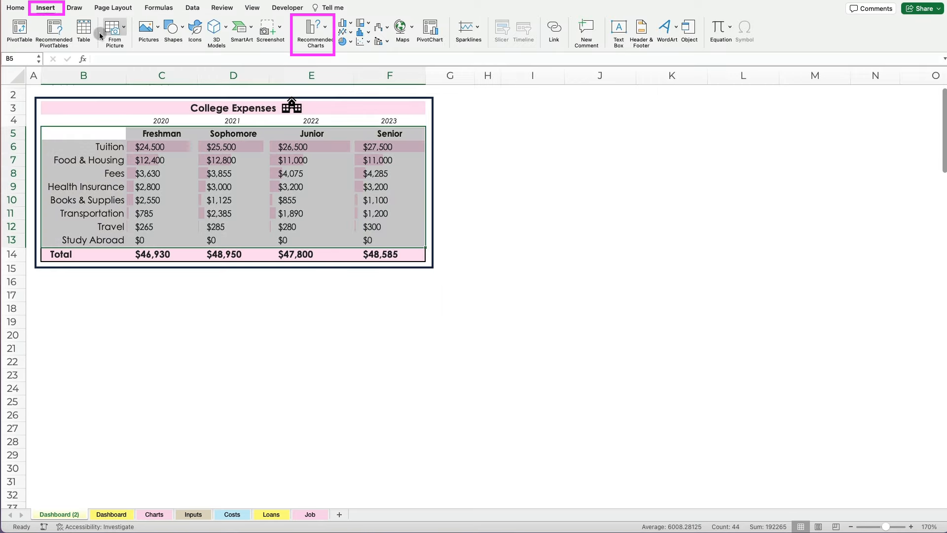
Step: Browse the recommended charts for the college expenses in B5:F13, from Clustered Bar down to Pareto, and close the list
{"action": "left_click", "coordinate": [325, 32]}
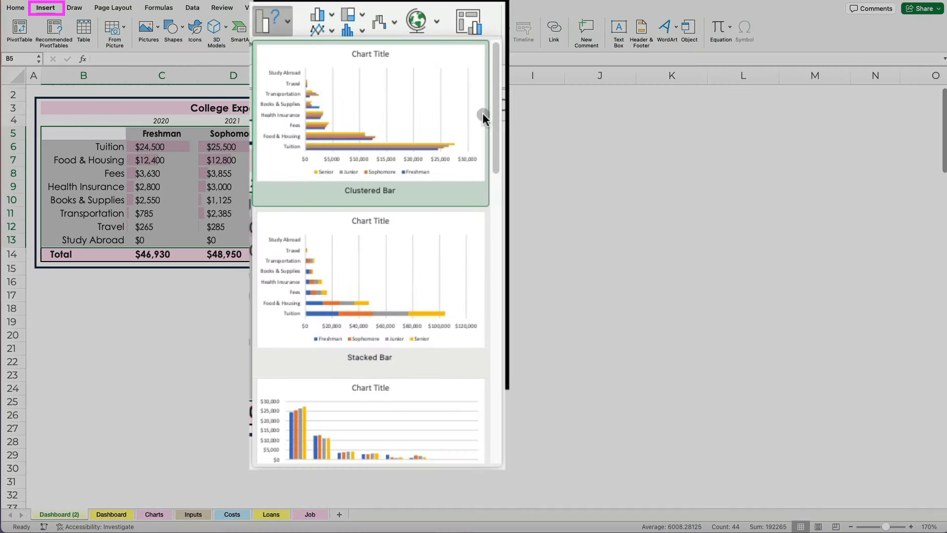
{"action": "left_click_drag", "start_coordinate": [494, 156], "coordinate": [501, 451]}
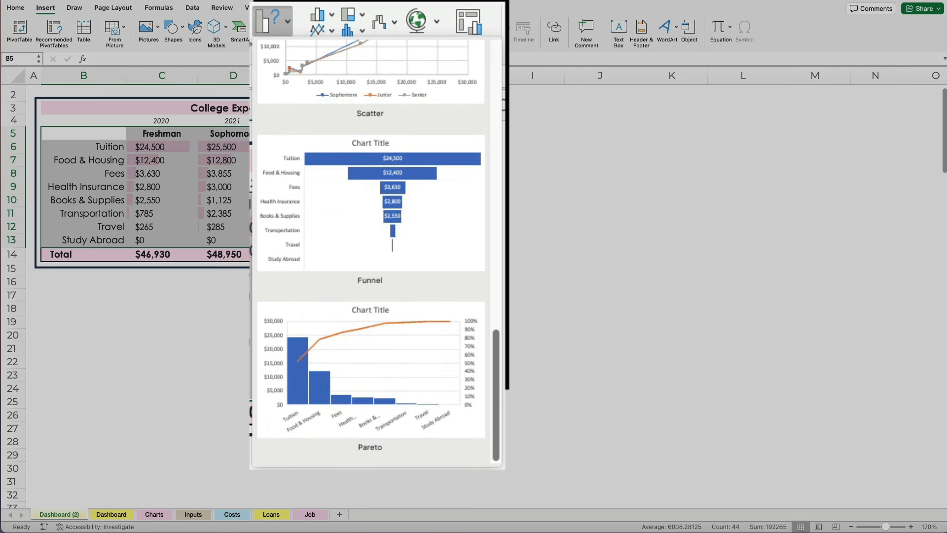
{"action": "left_click", "coordinate": [461, 280]}
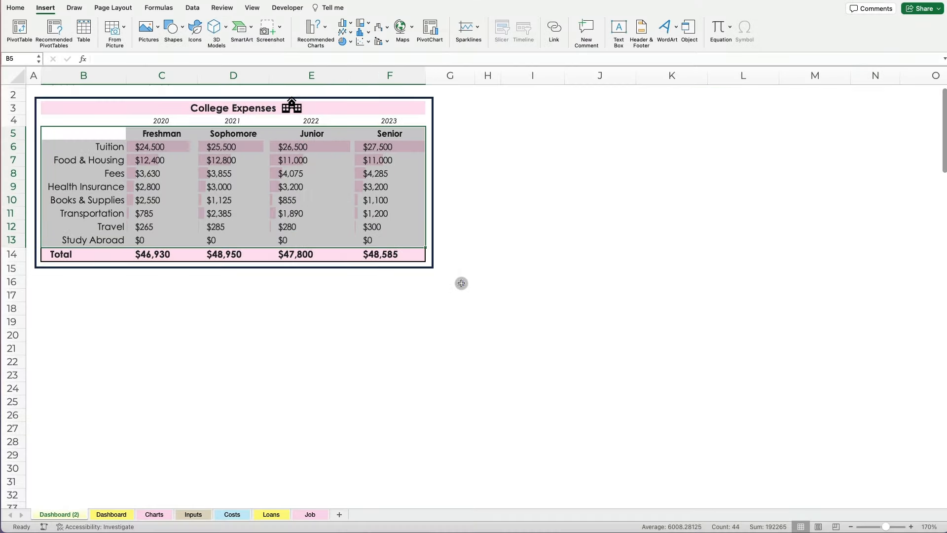
Step: Insert a stacked column chart and a stacked bar chart from the college expenses in B5:F13
{"action": "left_click", "coordinate": [350, 25]}
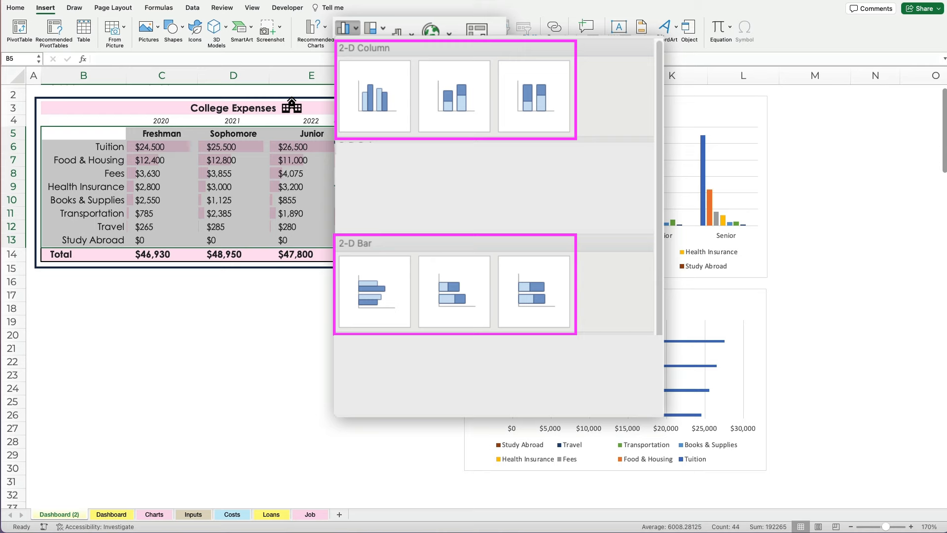
{"action": "left_click", "coordinate": [349, 26]}
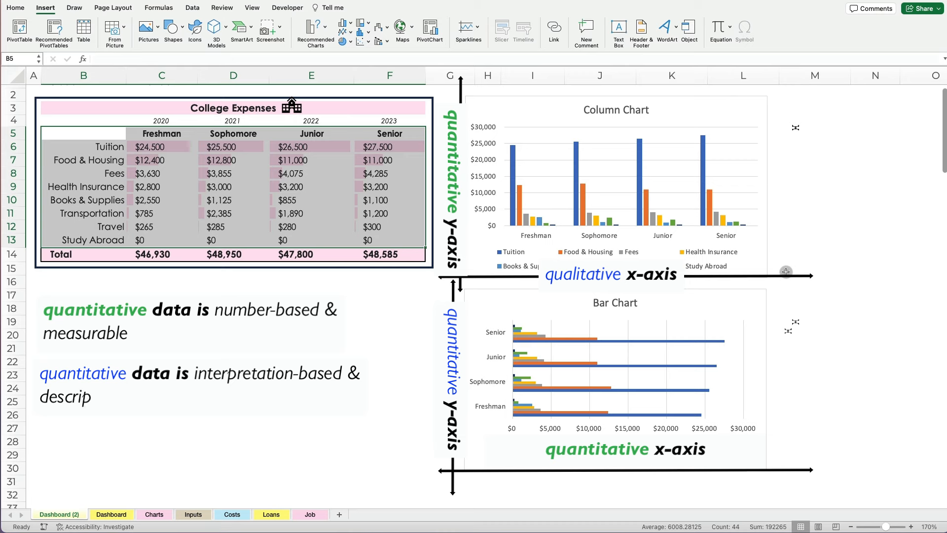
{"action": "left_click", "coordinate": [349, 27]}
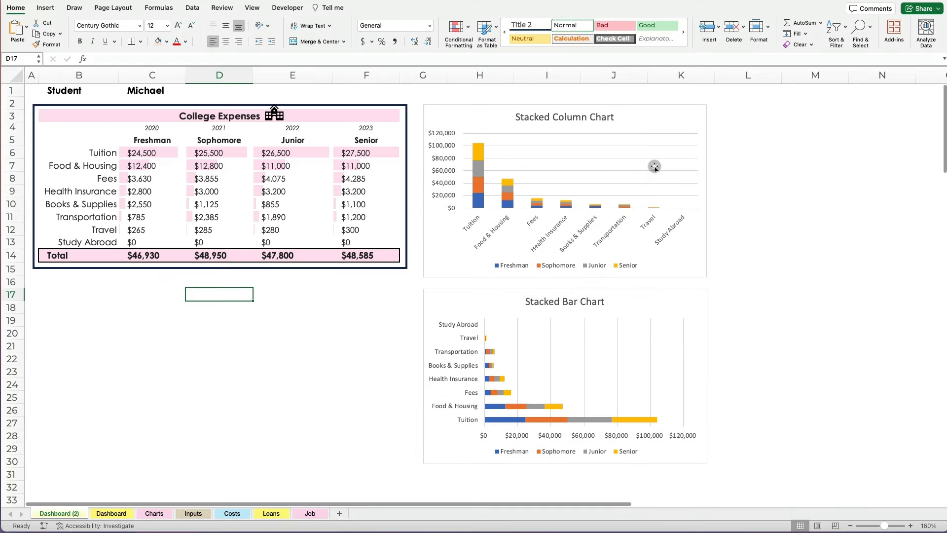
Step: Switch rows and columns in both stacked charts so the school years form the categories and the expense types the series
{"action": "left_click", "coordinate": [491, 114]}
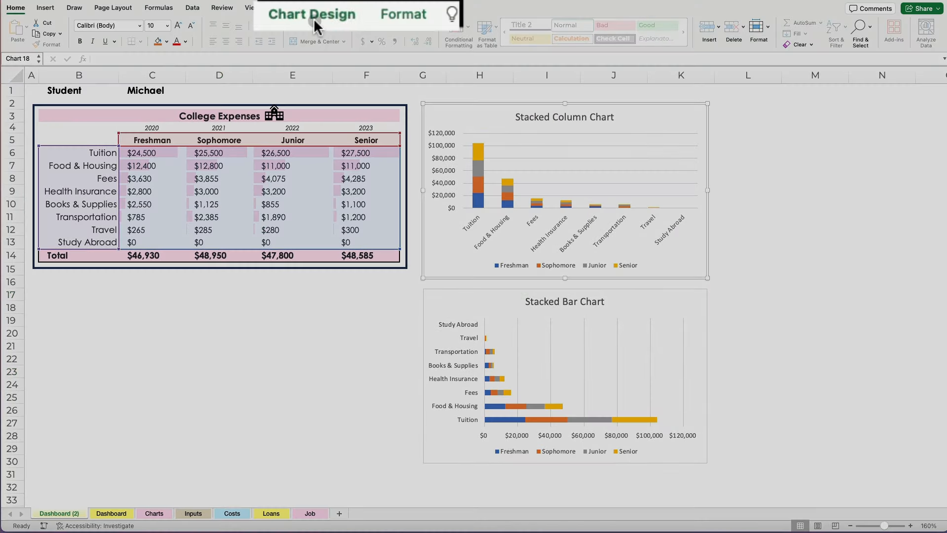
{"action": "left_click", "coordinate": [336, 8]}
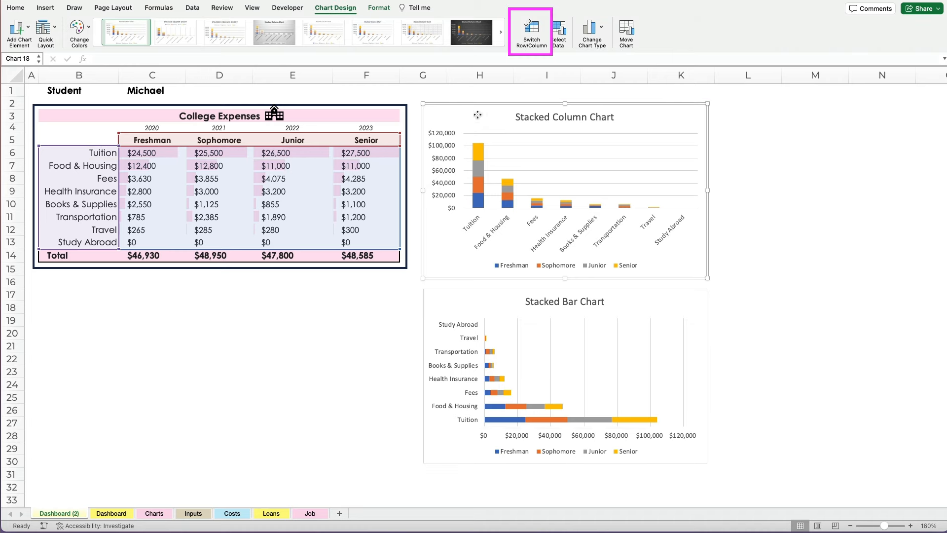
{"action": "left_click", "coordinate": [529, 35]}
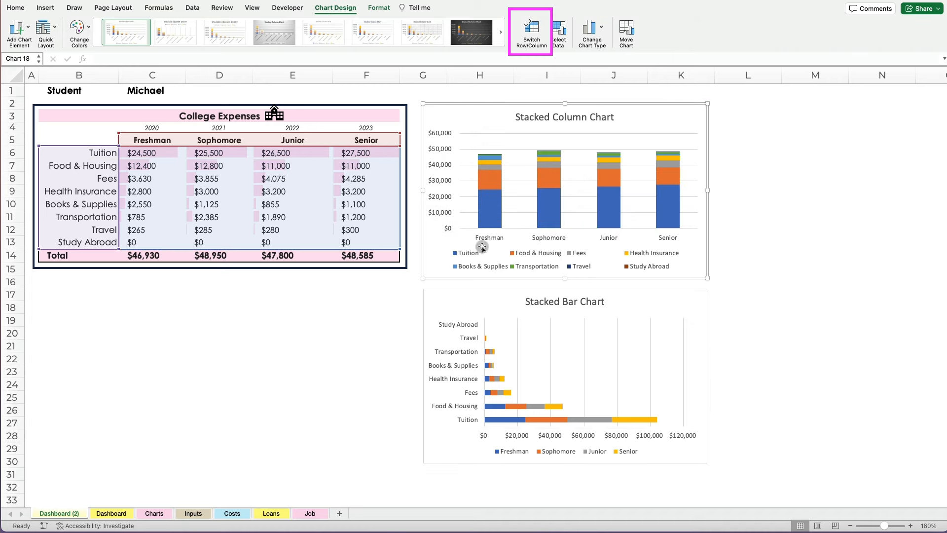
{"action": "left_click", "coordinate": [463, 299]}
{"action": "left_click", "coordinate": [529, 35]}
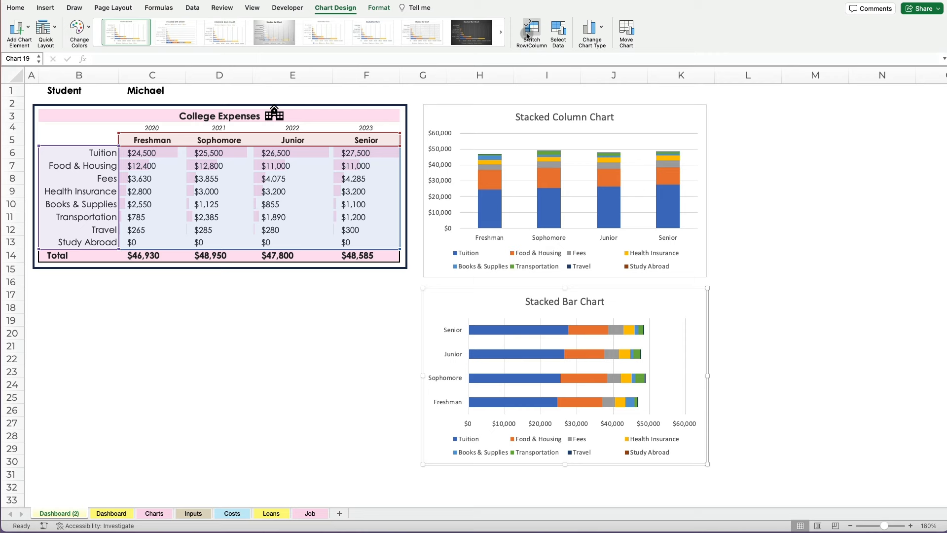
Step: Switch the student in cell C1 to the other listed student and back to the original one
{"action": "left_click", "coordinate": [182, 93]}
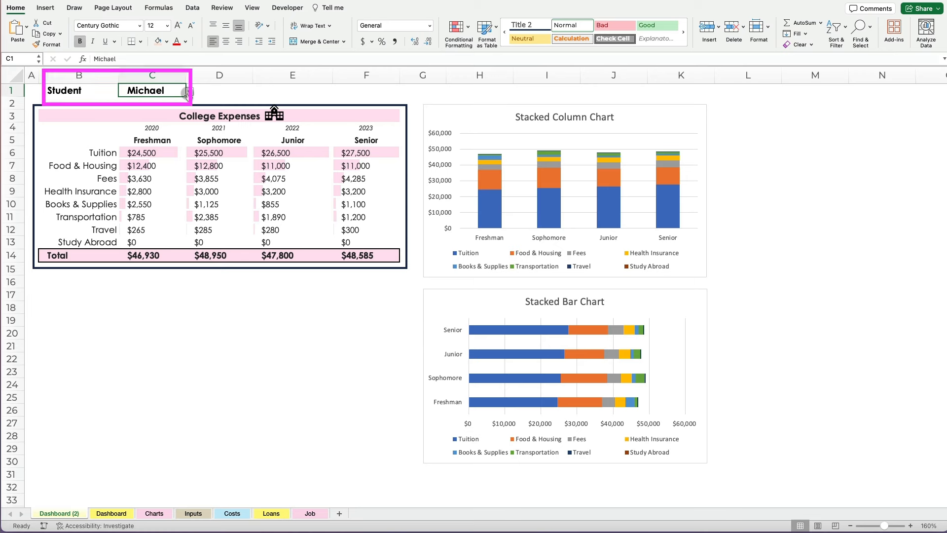
{"action": "left_click", "coordinate": [189, 92]}
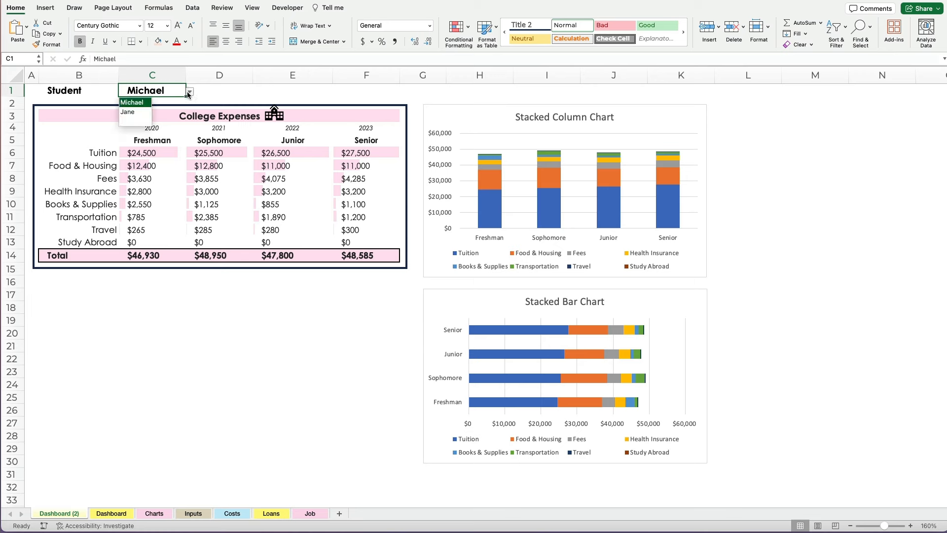
{"action": "left_click", "coordinate": [143, 113]}
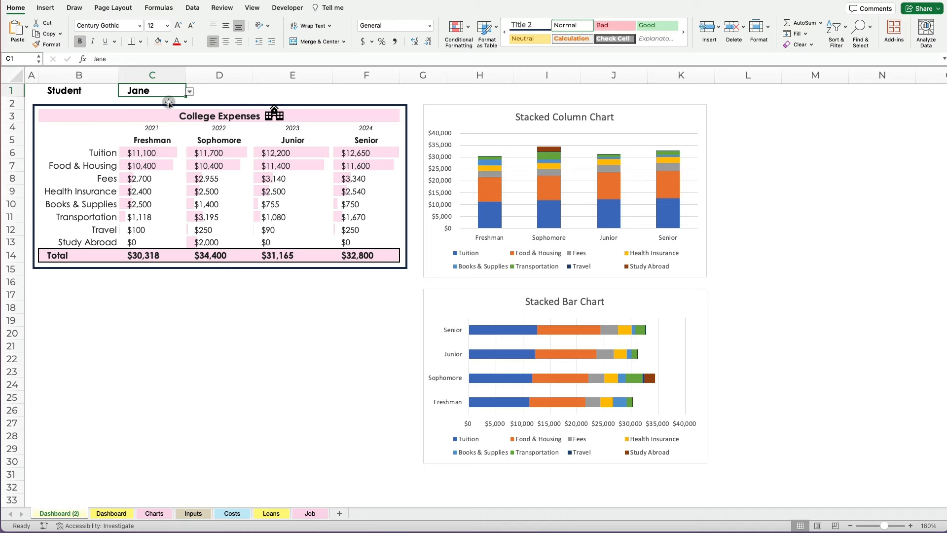
{"action": "left_click", "coordinate": [186, 93]}
{"action": "left_click", "coordinate": [132, 102]}
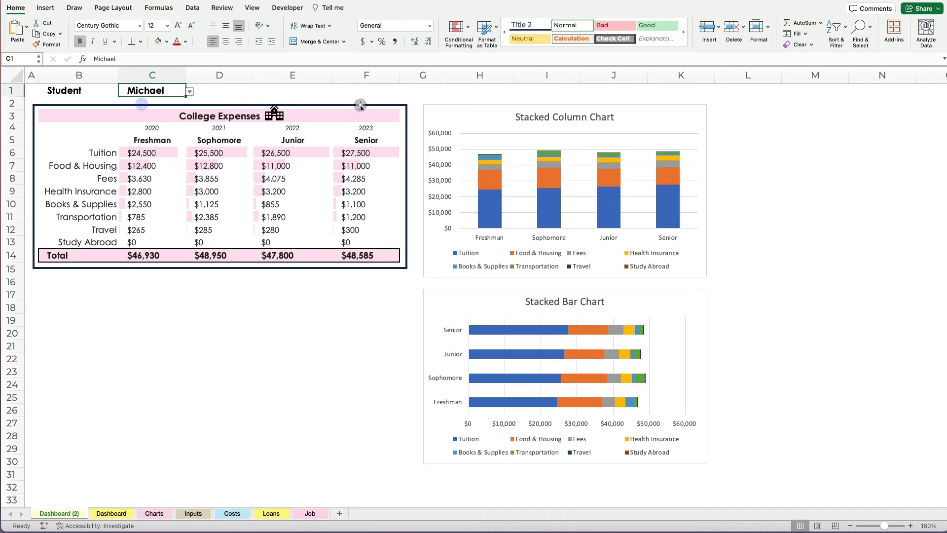
Step: Delete the stacked column chart and move the stacked bar chart up into its place beside the expenses table
{"action": "left_click", "coordinate": [682, 307]}
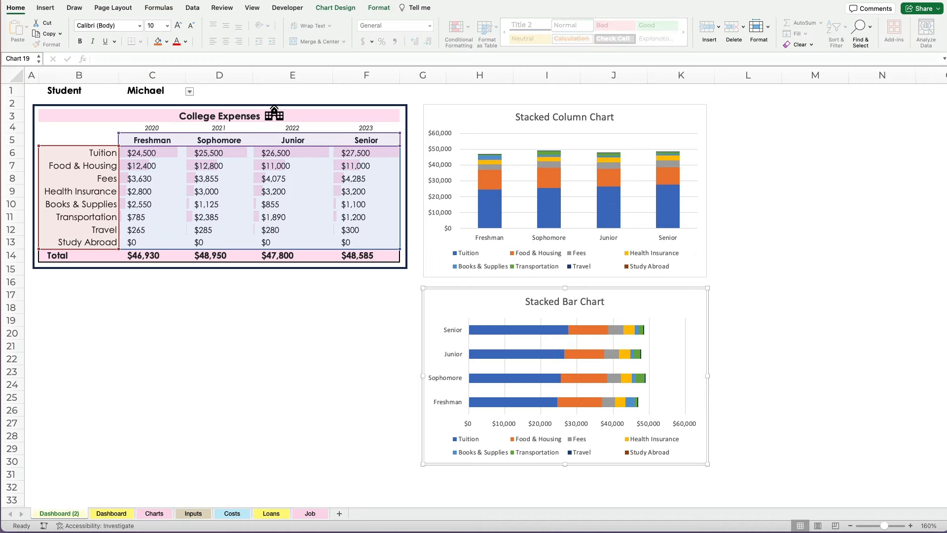
{"action": "left_click", "coordinate": [692, 252]}
{"action": "key", "text": "Delete"}
{"action": "left_click_drag", "start_coordinate": [681, 298], "coordinate": [674, 116]}
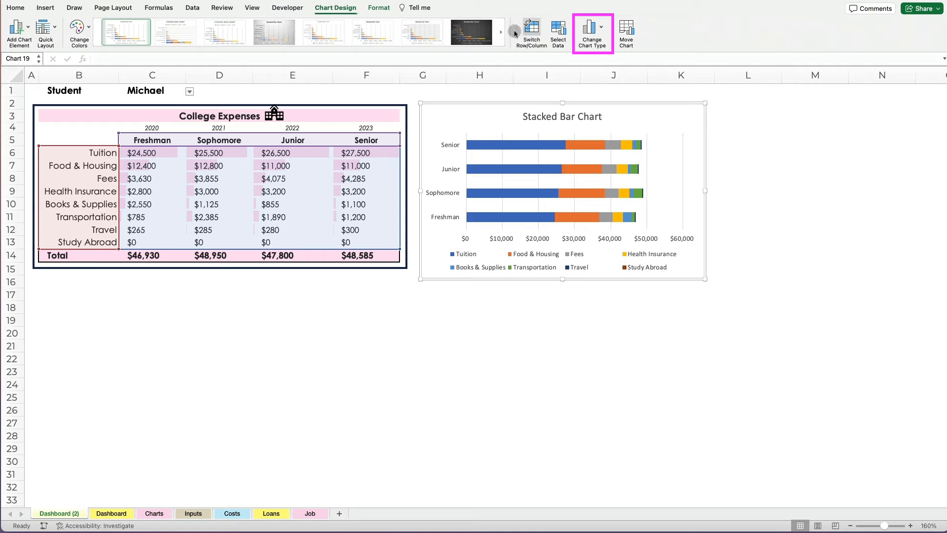
Step: Try changing the stacked bar chart to a pie-type chart and undo the change
{"action": "left_click", "coordinate": [599, 30]}
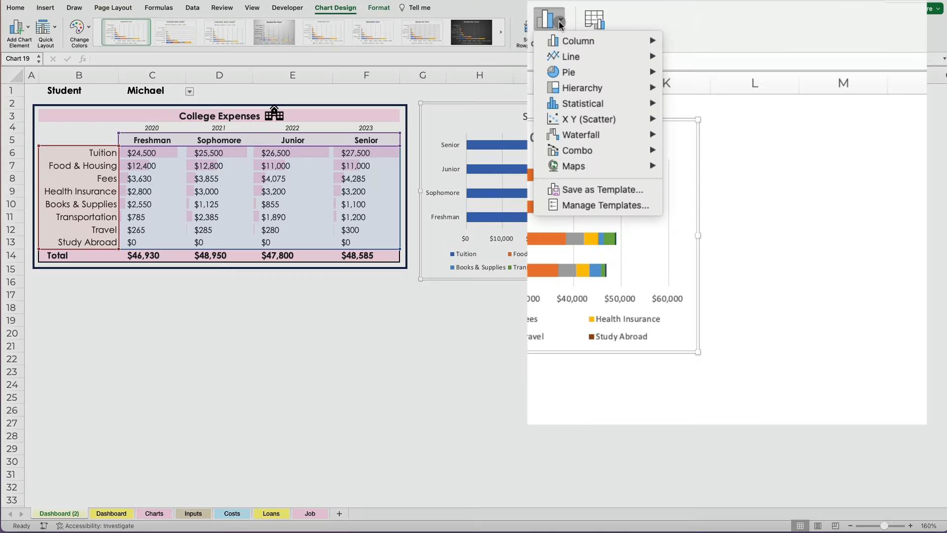
{"action": "mouse_move", "coordinate": [579, 59]}
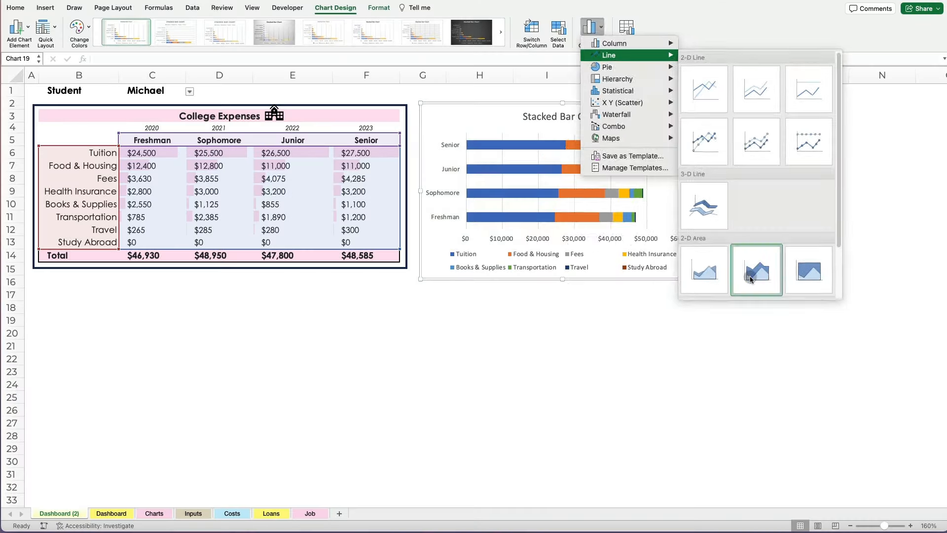
{"action": "left_click", "coordinate": [765, 341]}
{"action": "key", "text": "super+z"}
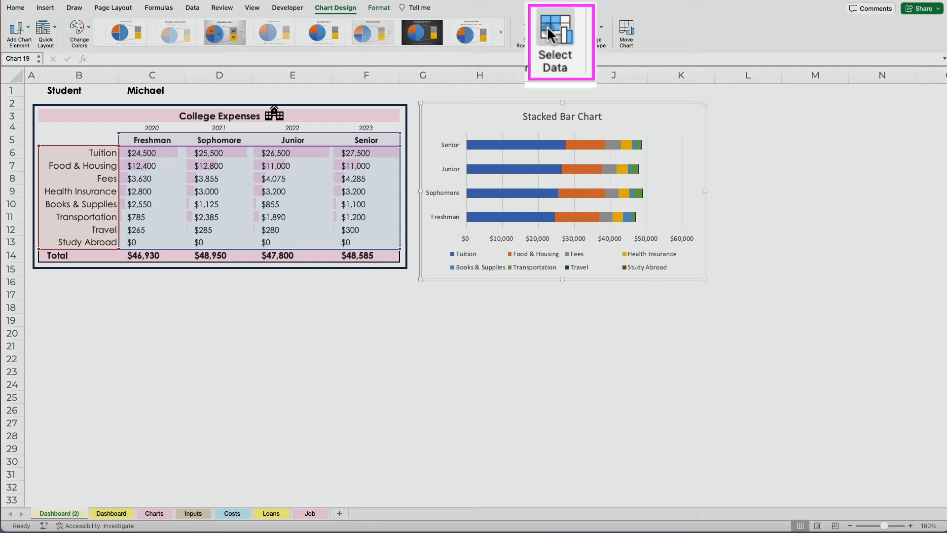
Step: Open the chart's data source settings and examine the Tuition series' name, Y values and category axis label ranges
{"action": "left_click", "coordinate": [556, 30]}
{"action": "left_click", "coordinate": [743, 179]}
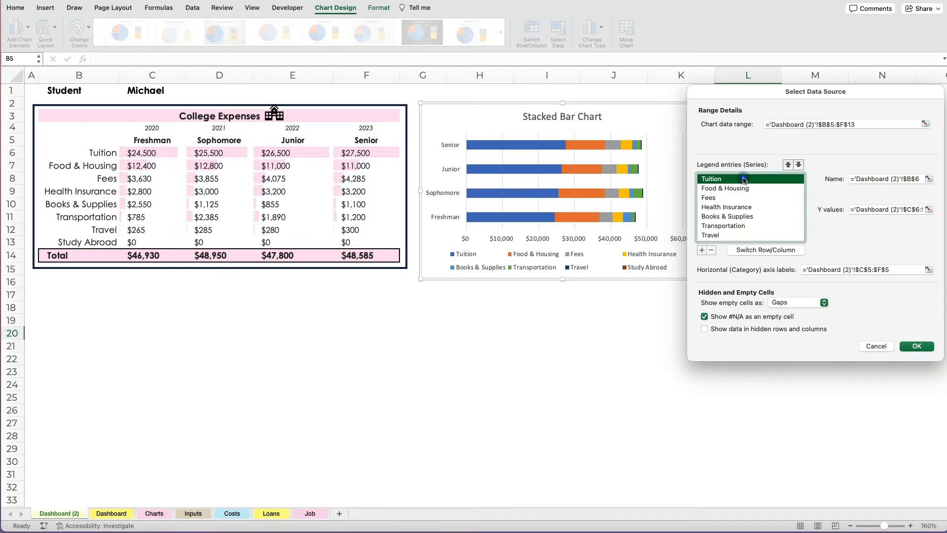
{"action": "left_click", "coordinate": [873, 180]}
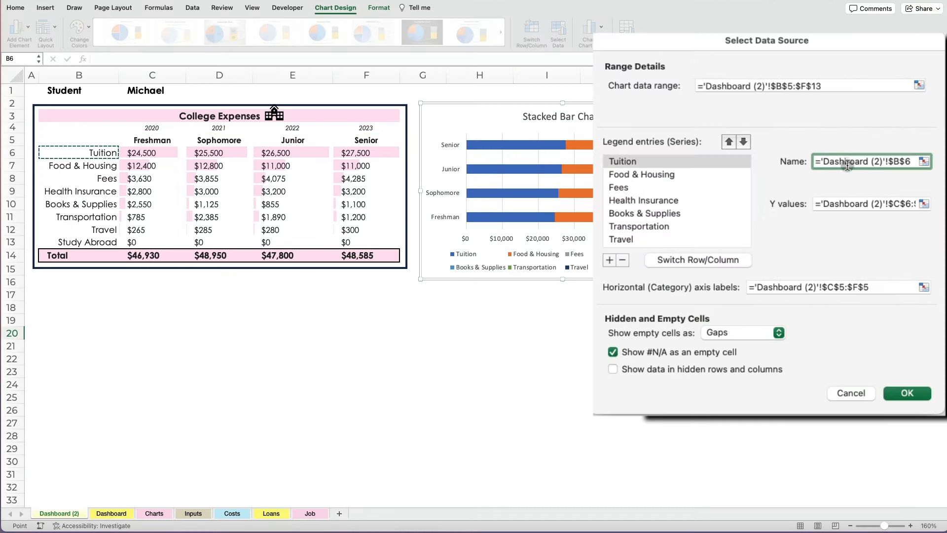
{"action": "left_click", "coordinate": [849, 202]}
{"action": "left_click", "coordinate": [838, 288]}
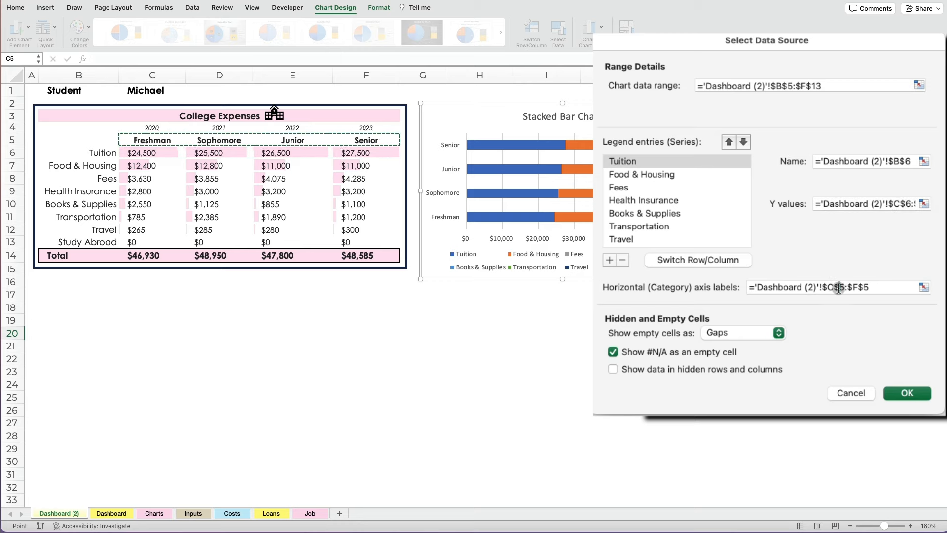
Step: Examine the Fees series' name, Y values and axis label ranges, and close the data source settings without saving
{"action": "left_click", "coordinate": [708, 185]}
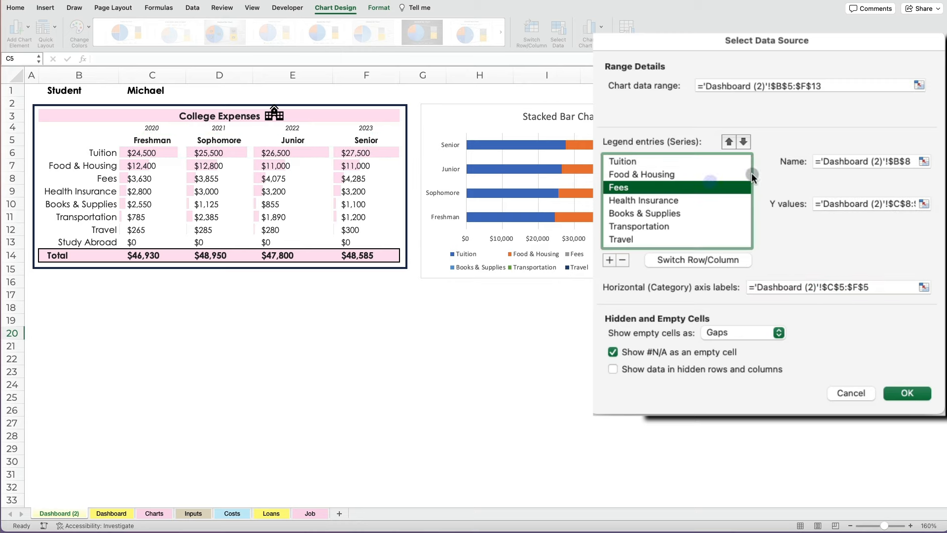
{"action": "left_click", "coordinate": [831, 161]}
{"action": "left_click", "coordinate": [842, 204]}
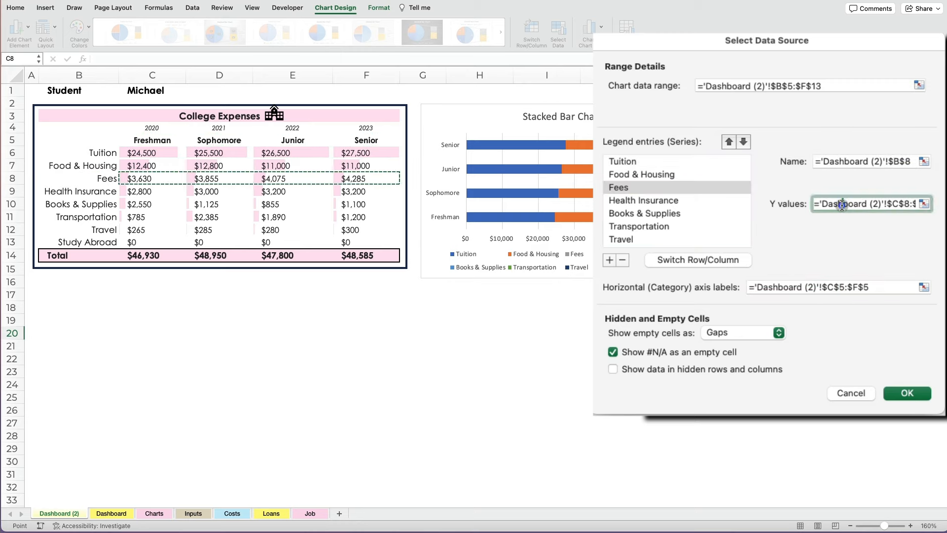
{"action": "left_click", "coordinate": [847, 287]}
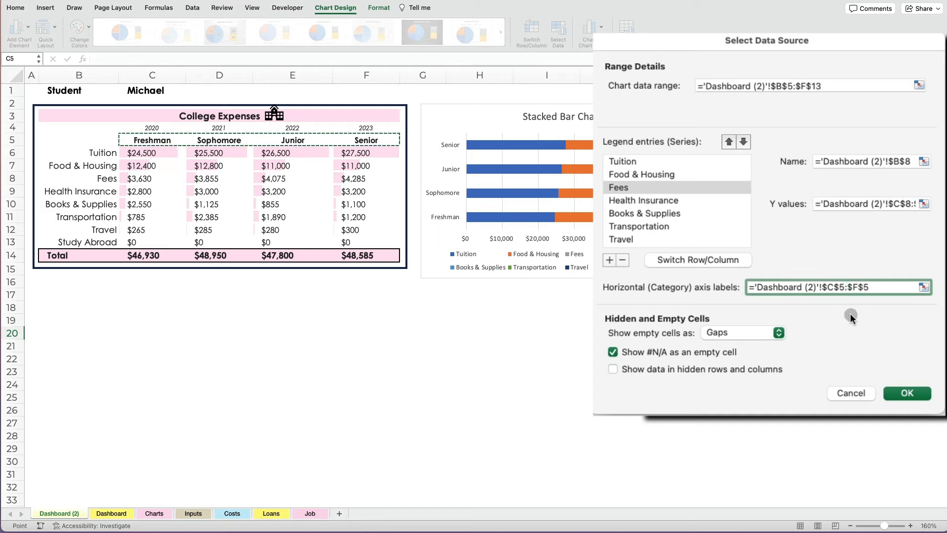
{"action": "left_click", "coordinate": [856, 393]}
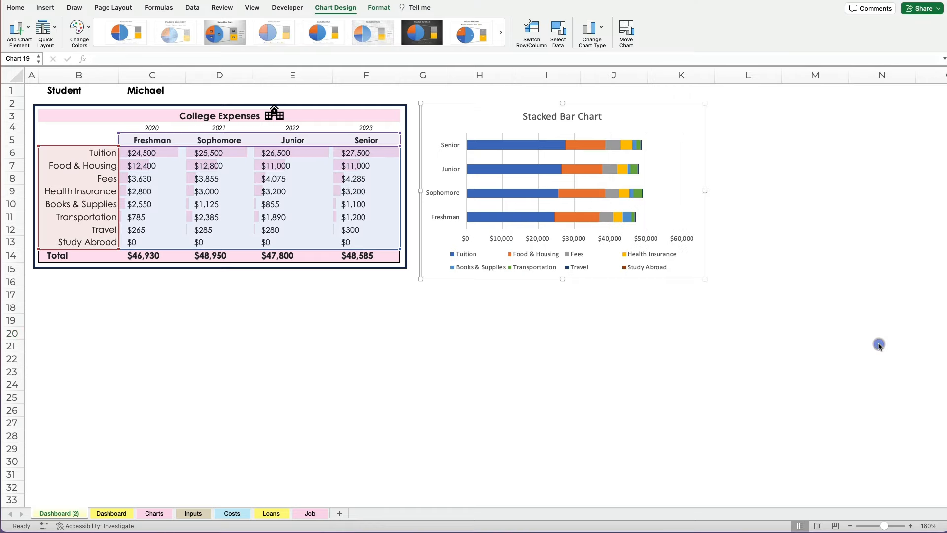
Step: Try adding centered data labels to the stacked bar chart
{"action": "left_click", "coordinate": [37, 36]}
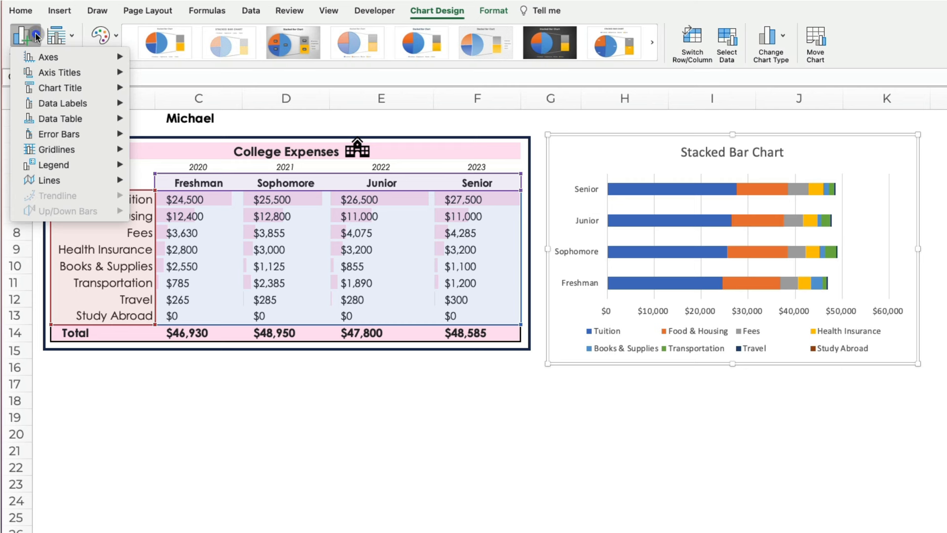
{"action": "mouse_move", "coordinate": [64, 89]}
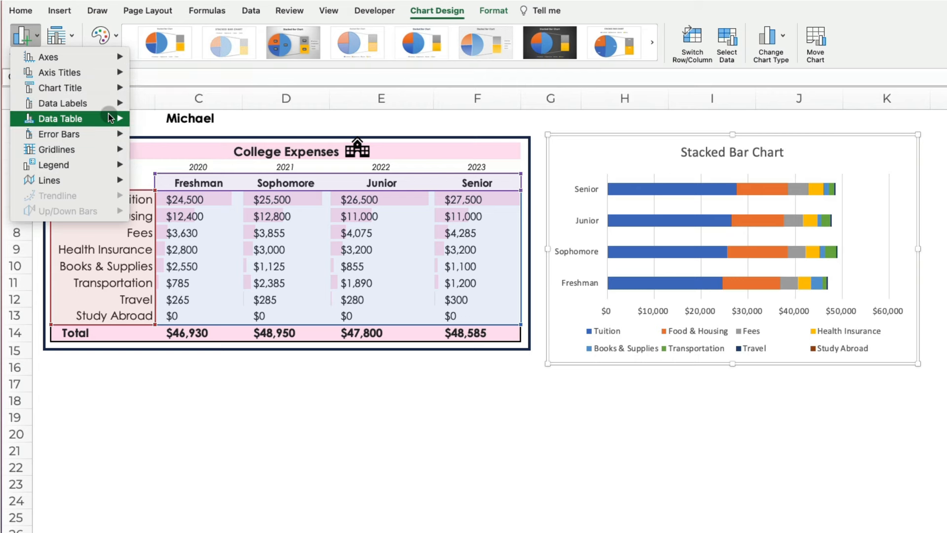
{"action": "mouse_move", "coordinate": [93, 103]}
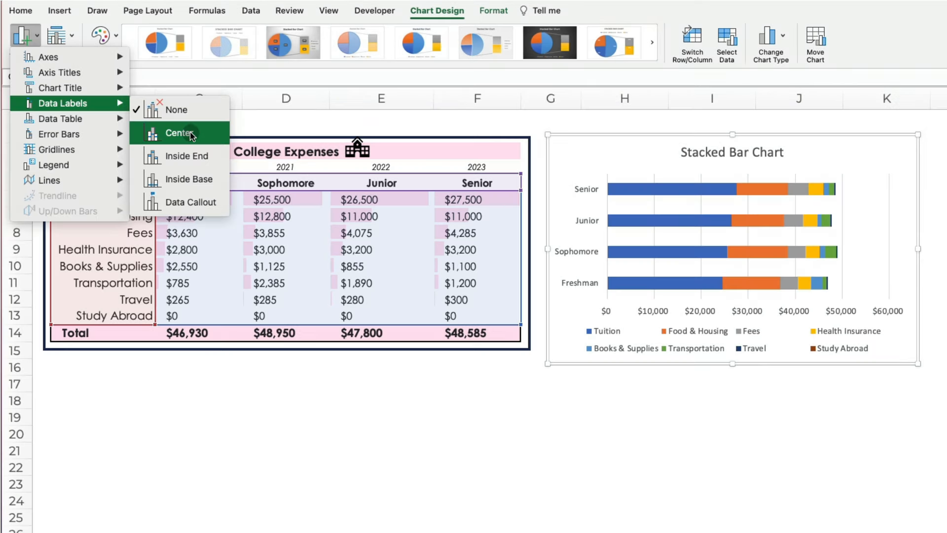
{"action": "left_click", "coordinate": [191, 132]}
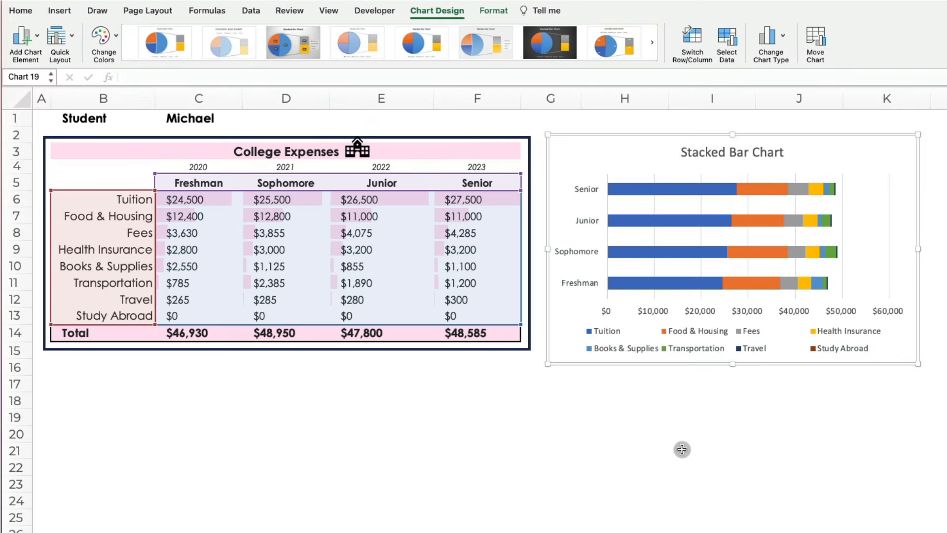
Step: Try the quick layout with a data table beneath the bars and undo it
{"action": "left_click", "coordinate": [73, 36]}
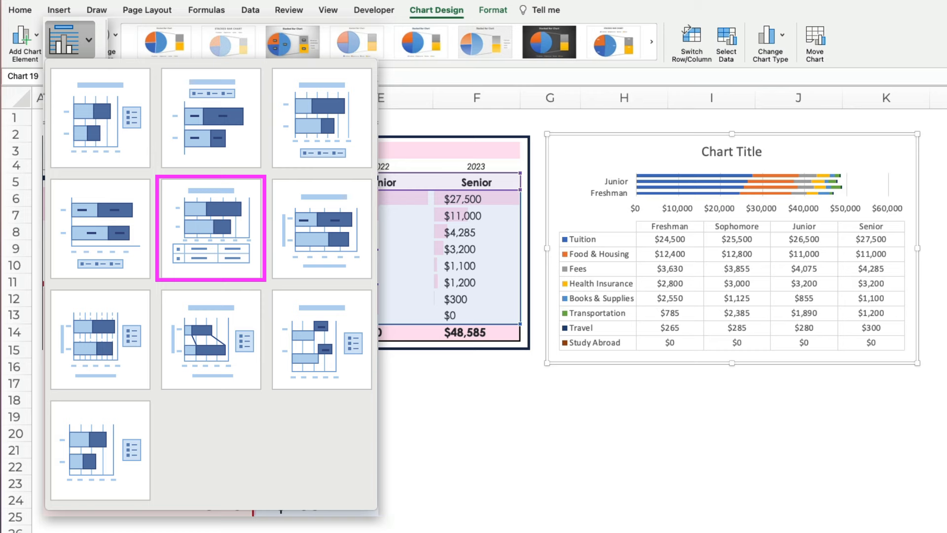
{"action": "left_click", "coordinate": [210, 228]}
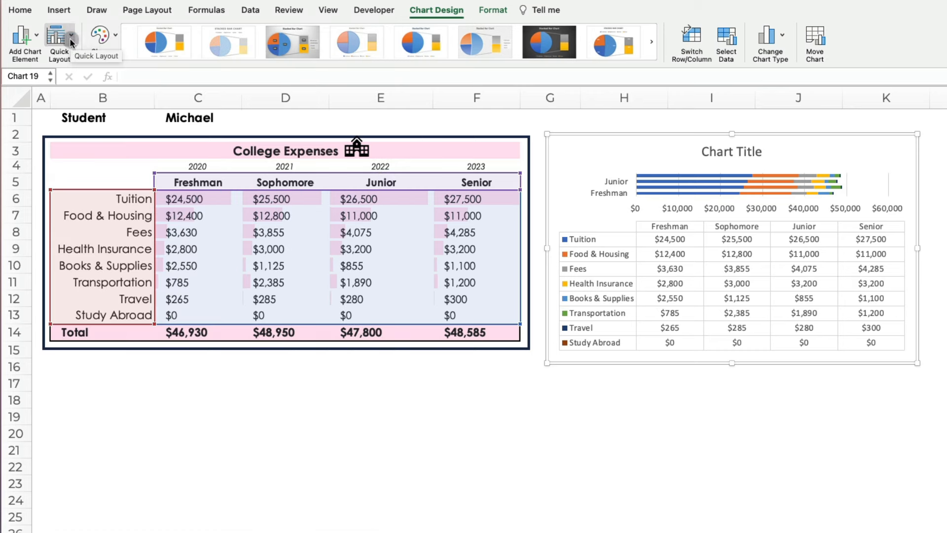
{"action": "left_click", "coordinate": [314, 456]}
{"action": "key", "text": "super+z"}
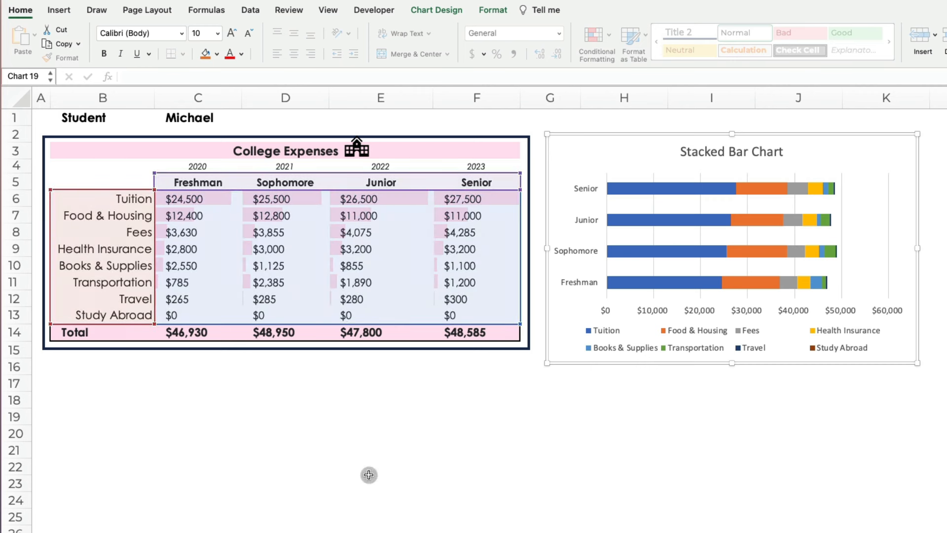
Step: Replace the stacked bar chart's title with "College Expenses by Year"
{"action": "left_click", "coordinate": [735, 152]}
{"action": "triple_click", "coordinate": [735, 152]}
{"action": "type", "text": "College"}
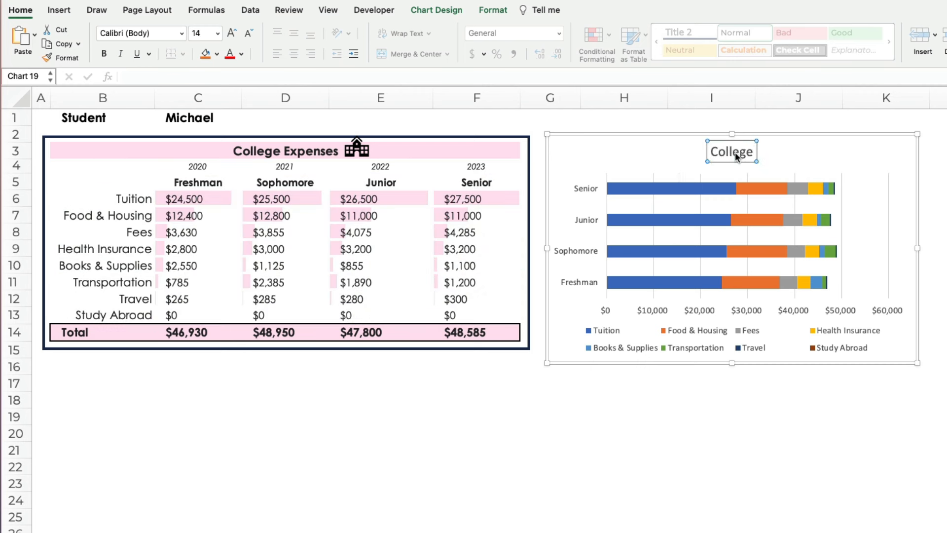
{"action": "type", "text": " Expenses by Year"}
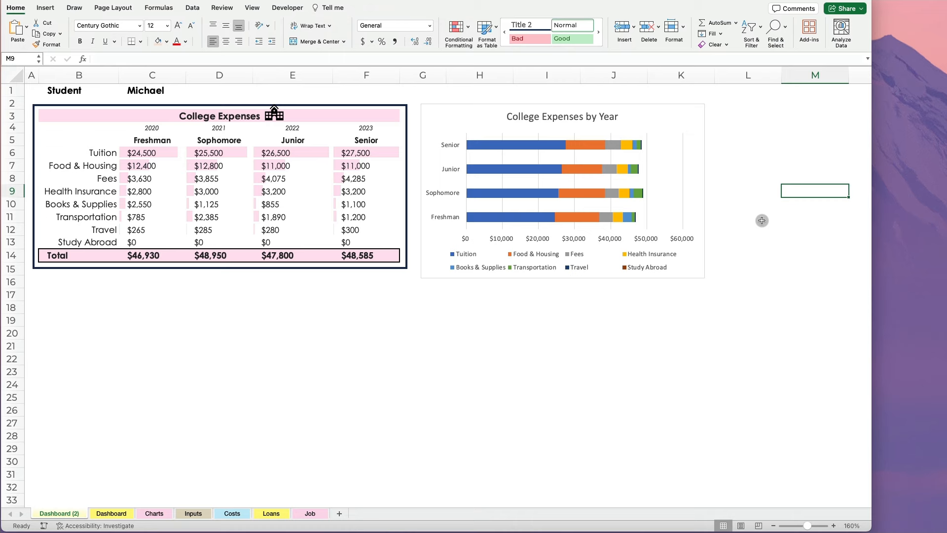
Step: Select the whole Tuition series in the stacked bar chart and fill it with the recently used bright blue
{"action": "double_click", "coordinate": [481, 114]}
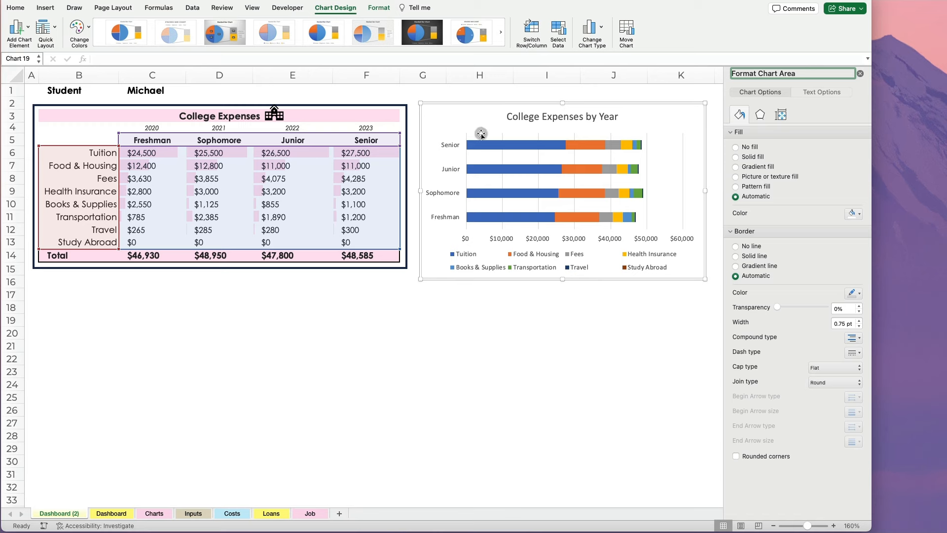
{"action": "left_click", "coordinate": [484, 148]}
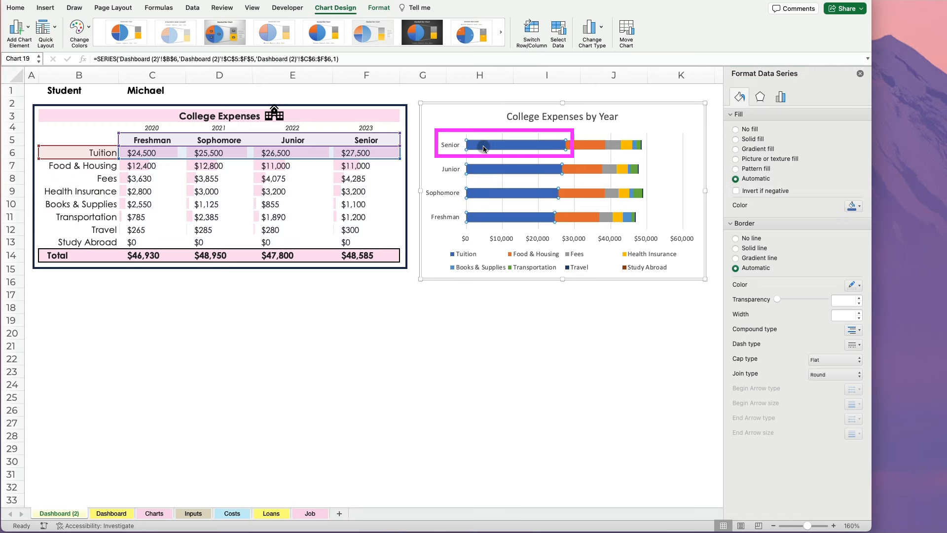
{"action": "left_click", "coordinate": [483, 148]}
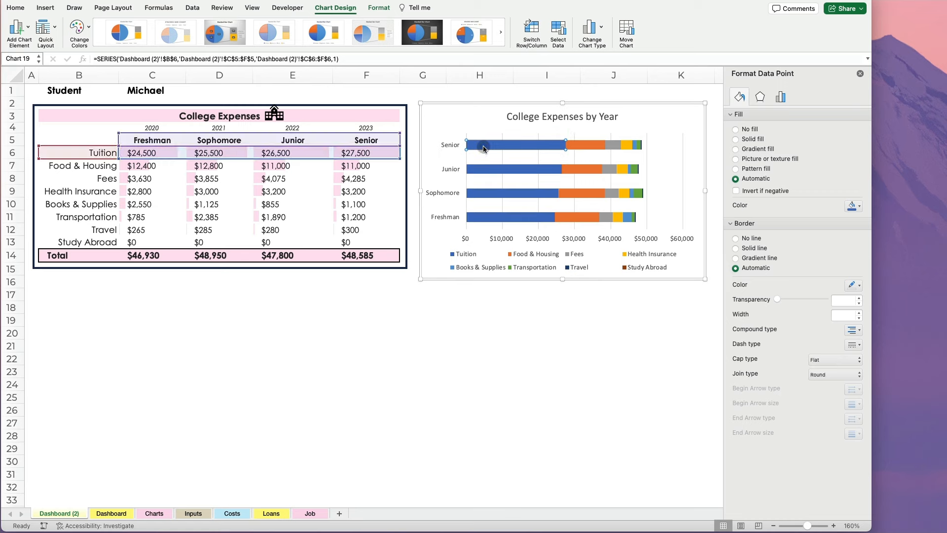
{"action": "left_click", "coordinate": [481, 123]}
{"action": "left_click", "coordinate": [485, 146]}
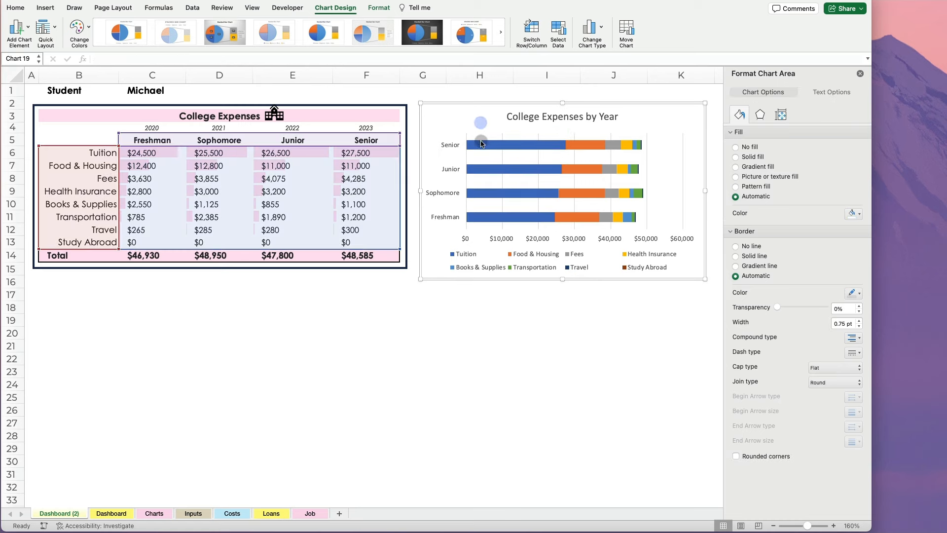
{"action": "left_click", "coordinate": [859, 206]}
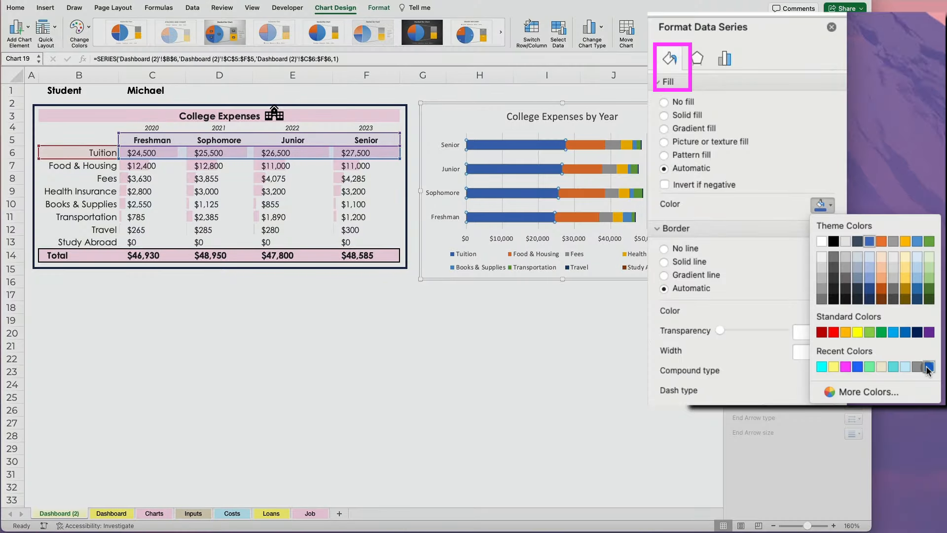
{"action": "left_click", "coordinate": [929, 367]}
Step: Fill the Food & Housing series with light yellow and the Fees series with magenta from the recent colors
{"action": "left_click", "coordinate": [602, 146]}
{"action": "left_click", "coordinate": [830, 212]}
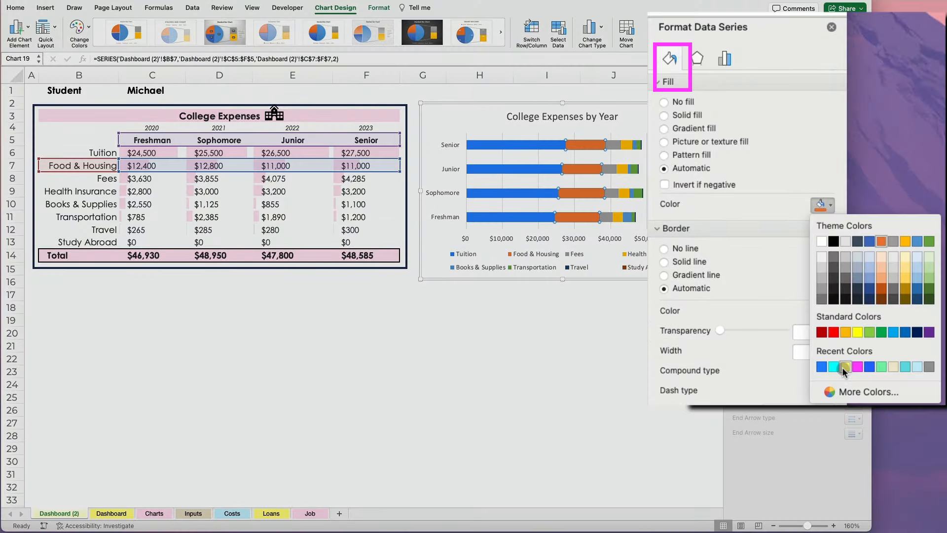
{"action": "left_click", "coordinate": [845, 367]}
{"action": "left_click", "coordinate": [613, 145]}
{"action": "left_click", "coordinate": [855, 206]}
{"action": "left_click", "coordinate": [852, 326]}
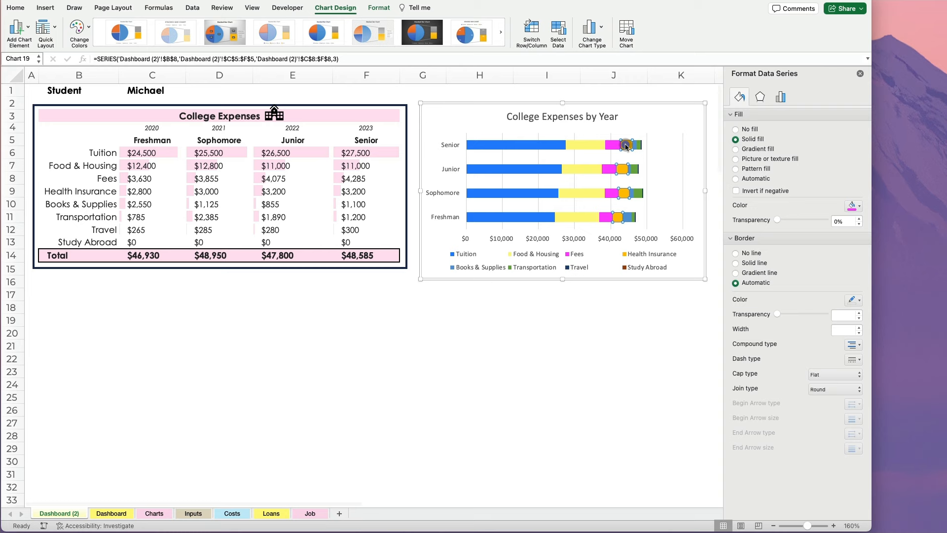
Step: Fill the Health Insurance series with light green and the Transportation series with gray, and deselect the chart
{"action": "left_click", "coordinate": [627, 145]}
{"action": "left_click", "coordinate": [857, 207]}
{"action": "left_click", "coordinate": [898, 325]}
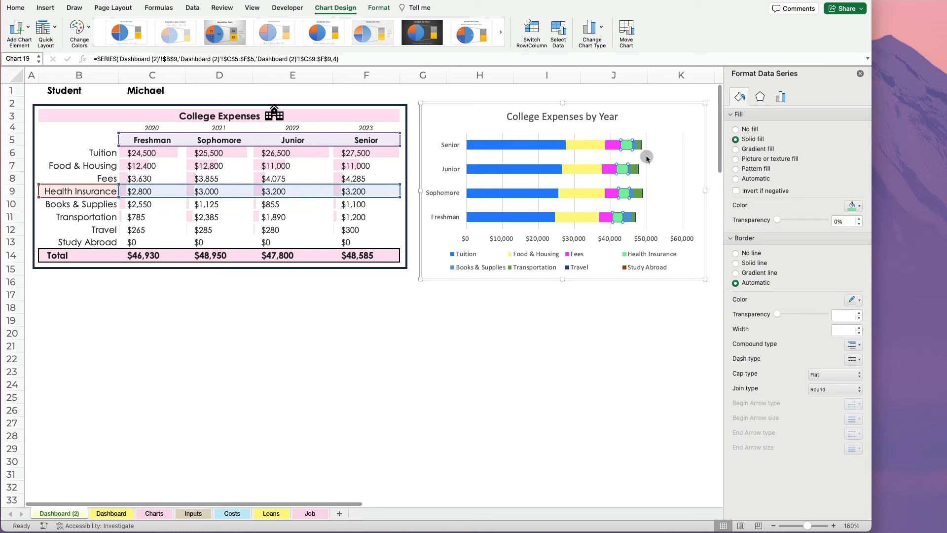
{"action": "left_click", "coordinate": [638, 145]}
{"action": "left_click", "coordinate": [857, 207]}
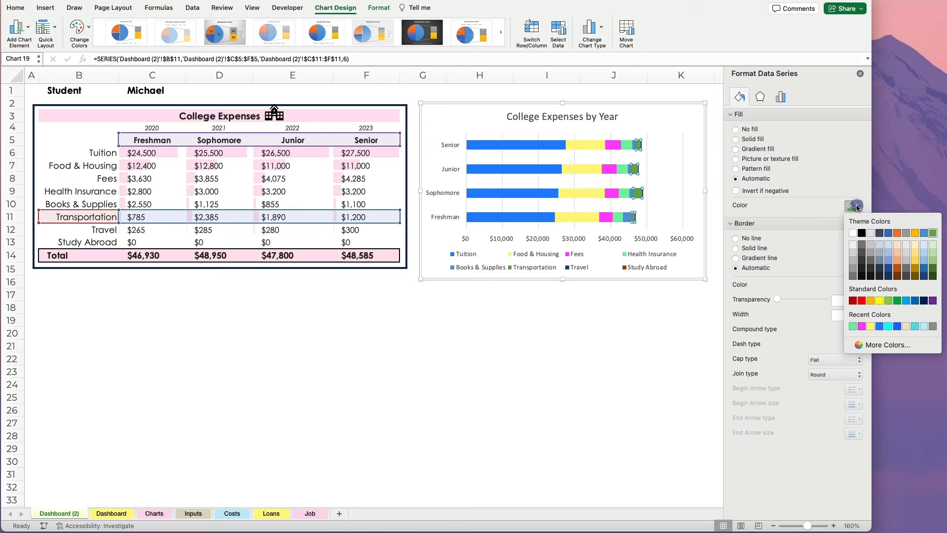
{"action": "left_click", "coordinate": [932, 326]}
{"action": "left_click", "coordinate": [649, 332]}
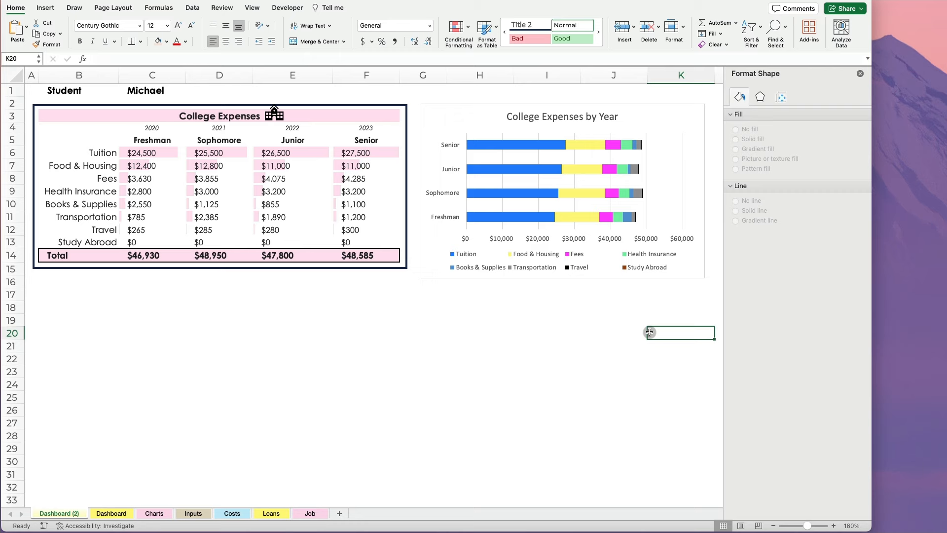
Step: View the chart area's size and properties, and try adding centered data labels to the bars
{"action": "left_click", "coordinate": [643, 117]}
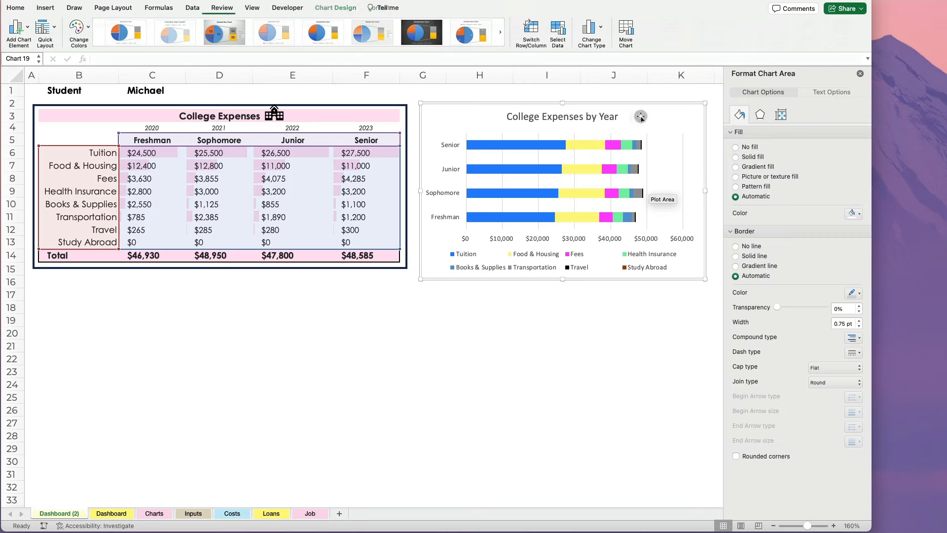
{"action": "left_click", "coordinate": [781, 114]}
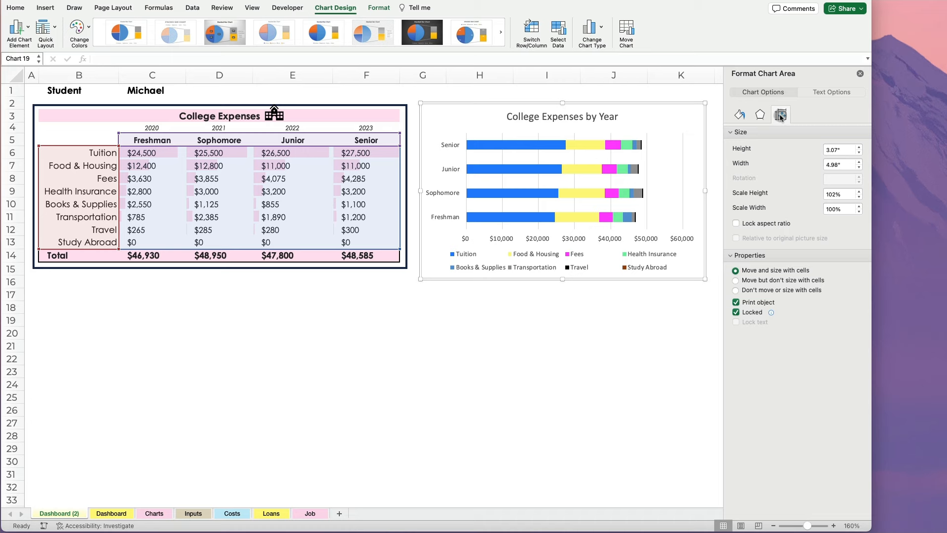
{"action": "left_click", "coordinate": [28, 28]}
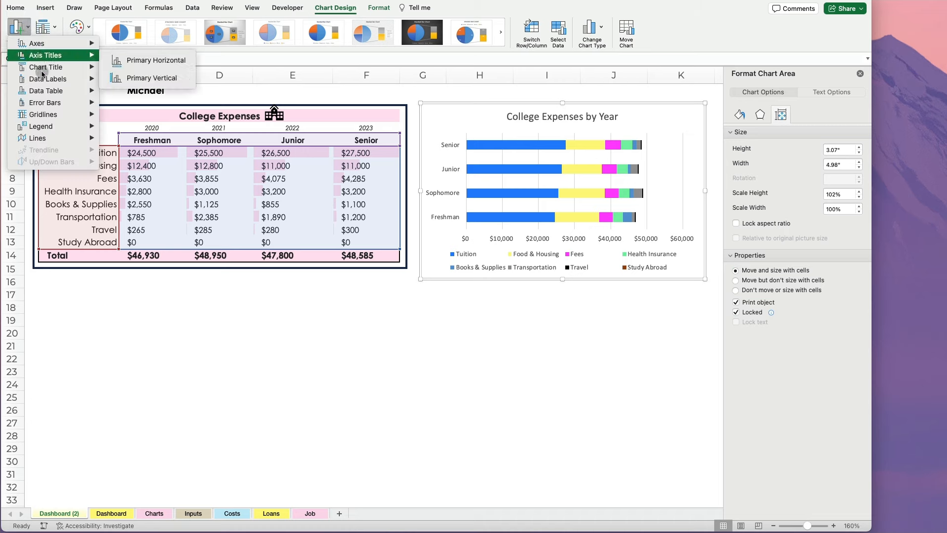
{"action": "mouse_move", "coordinate": [48, 79]}
{"action": "left_click", "coordinate": [148, 105]}
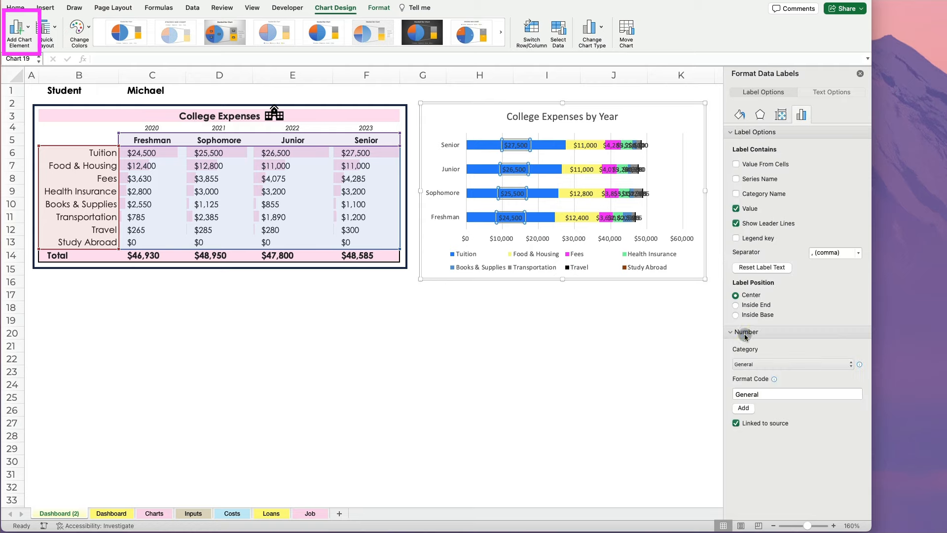
{"action": "left_click", "coordinate": [736, 295]}
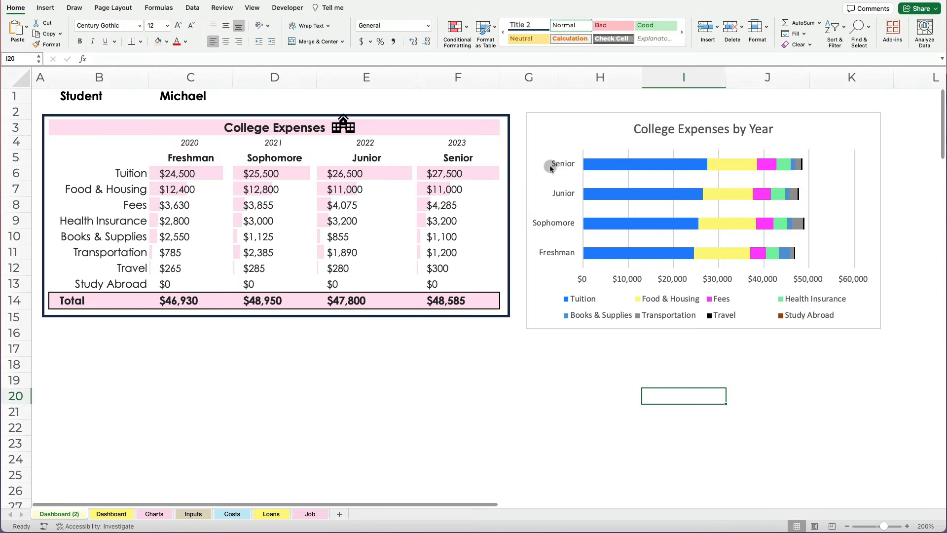
Step: Make the chart title "College Expenses by Year" bold
{"action": "left_click", "coordinate": [551, 167]}
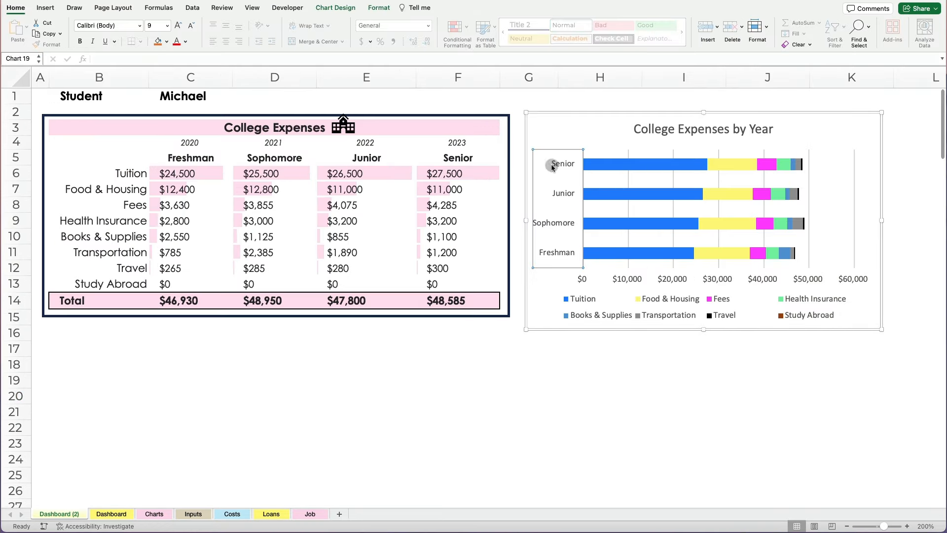
{"action": "left_click", "coordinate": [635, 136]}
{"action": "left_click", "coordinate": [82, 43]}
Step: Set the chart's school-year axis labels to bold at font size 10 and deselect the chart
{"action": "left_click", "coordinate": [564, 169]}
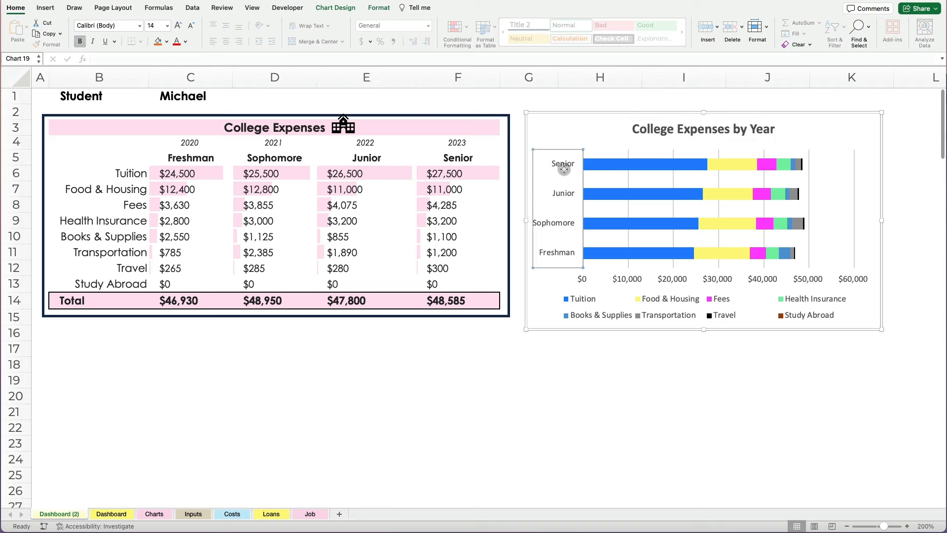
{"action": "left_click", "coordinate": [178, 25]}
{"action": "left_click", "coordinate": [80, 41]}
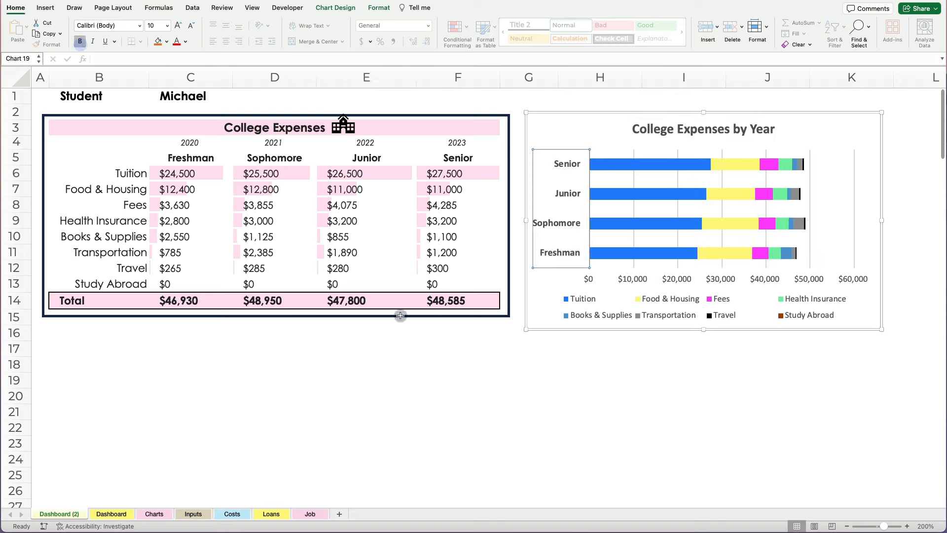
{"action": "left_click", "coordinate": [582, 407]}
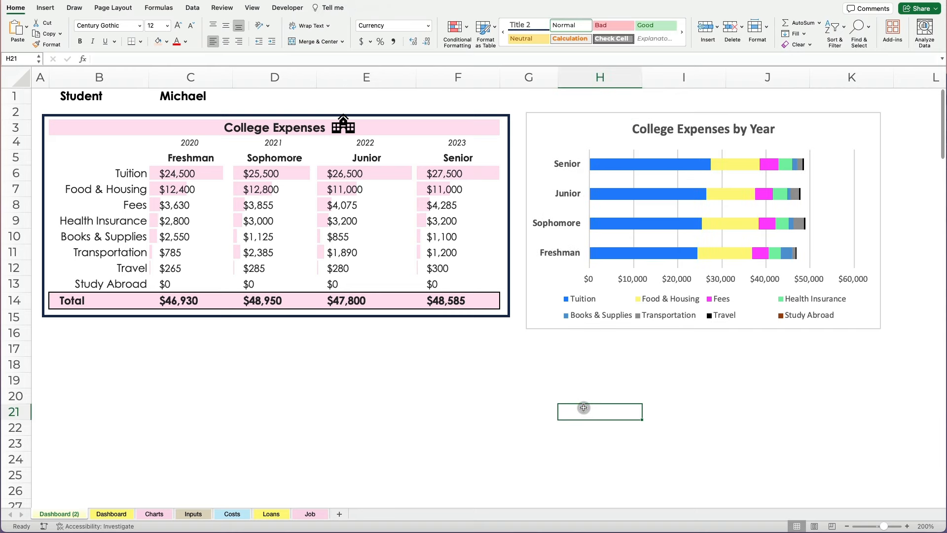